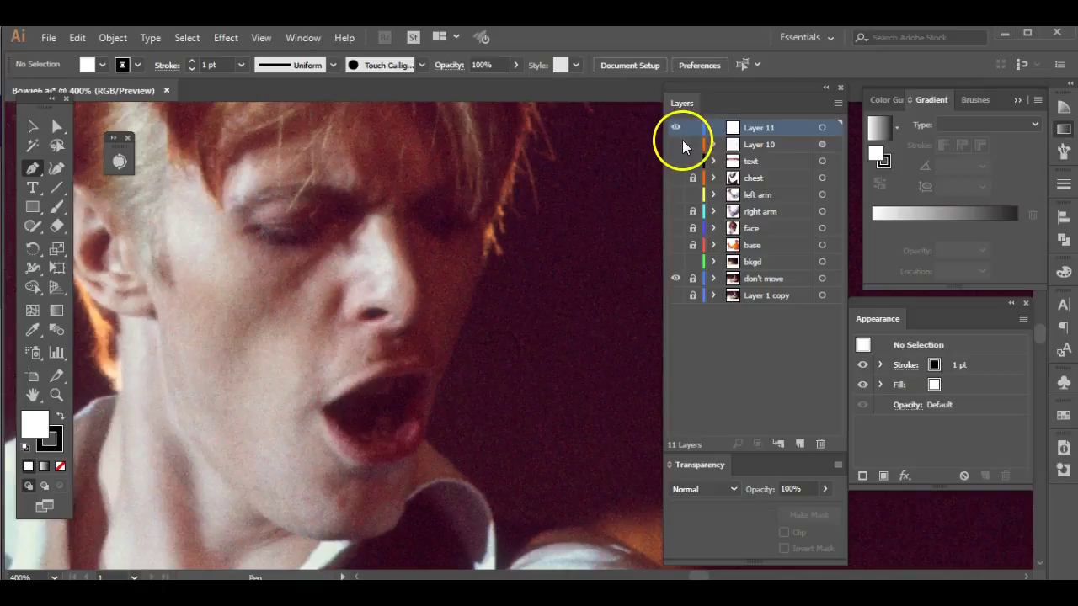
- In outline view, draw a closed curved path on Layer 11 around the closed eye and down the cheek with the Pen tool
key("ctrl+y")
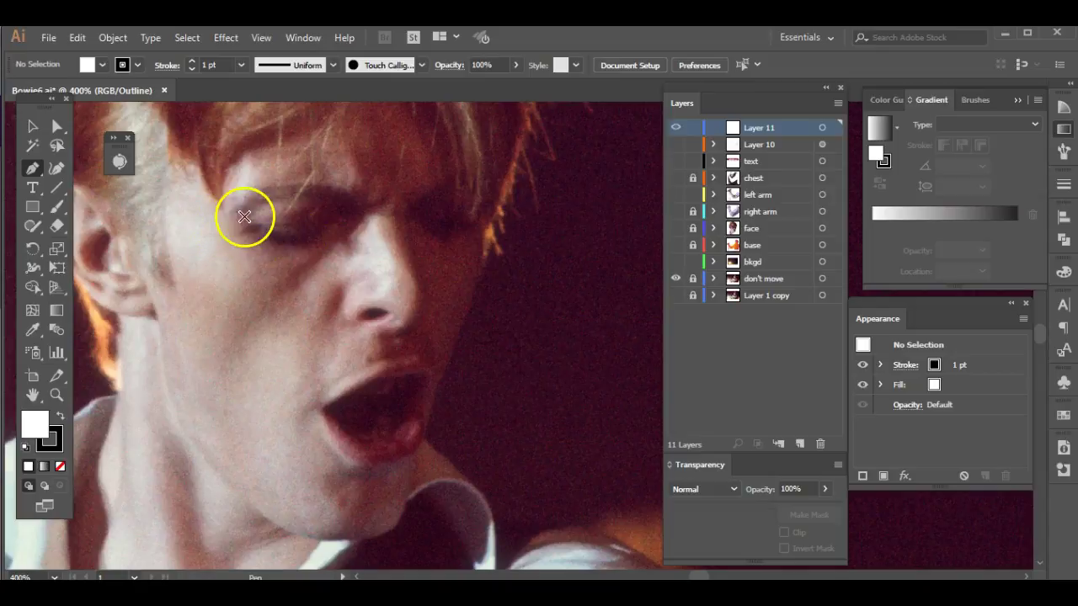
left_click(223, 228)
left_click(216, 245)
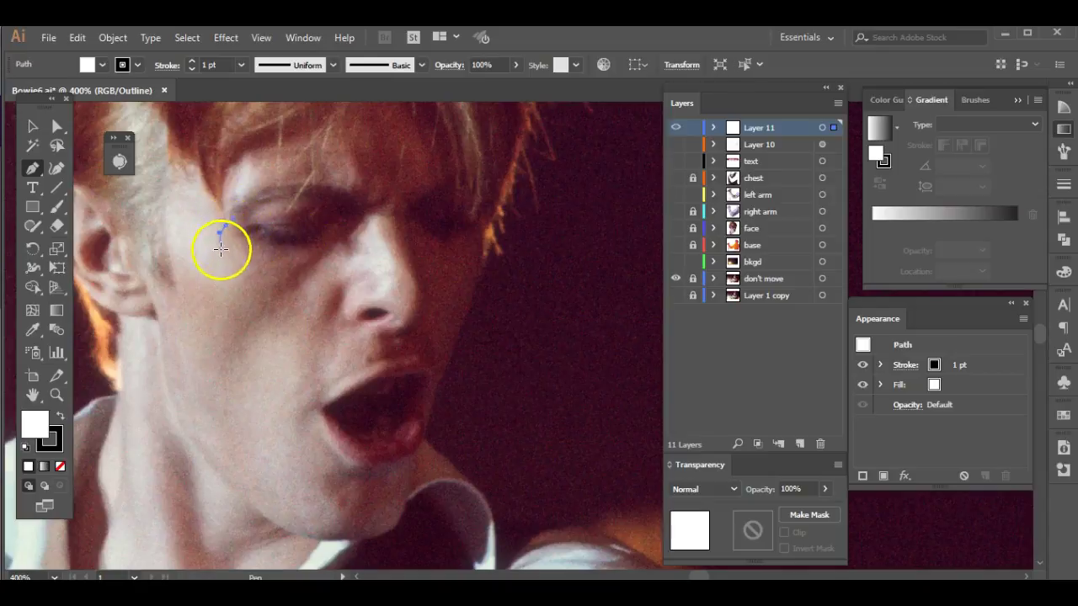
left_click_drag(232, 268, 212, 314)
left_click_drag(190, 338, 207, 378)
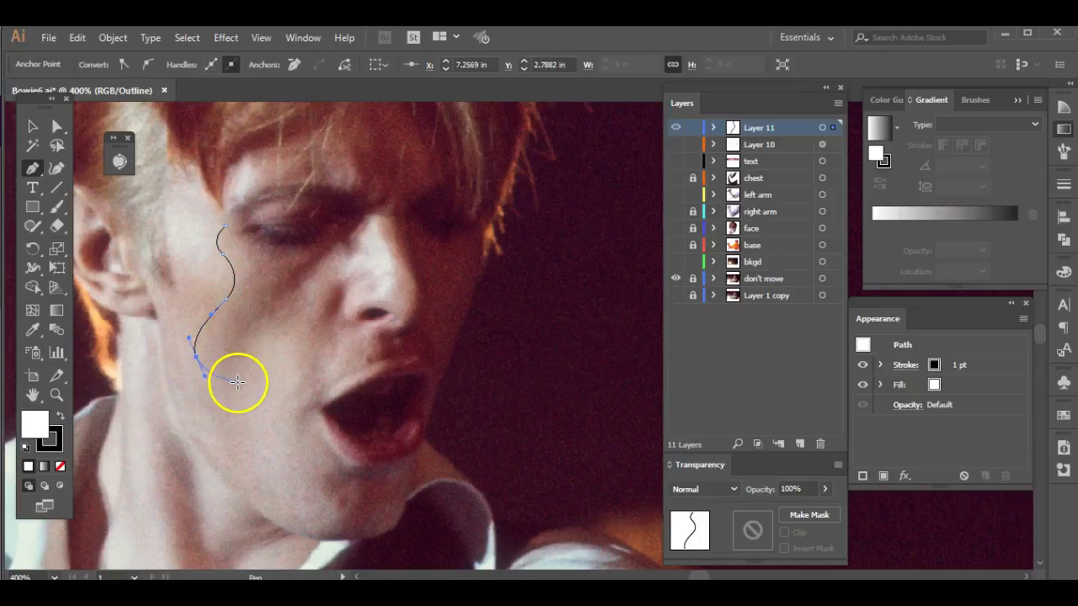
left_click_drag(285, 333, 271, 185)
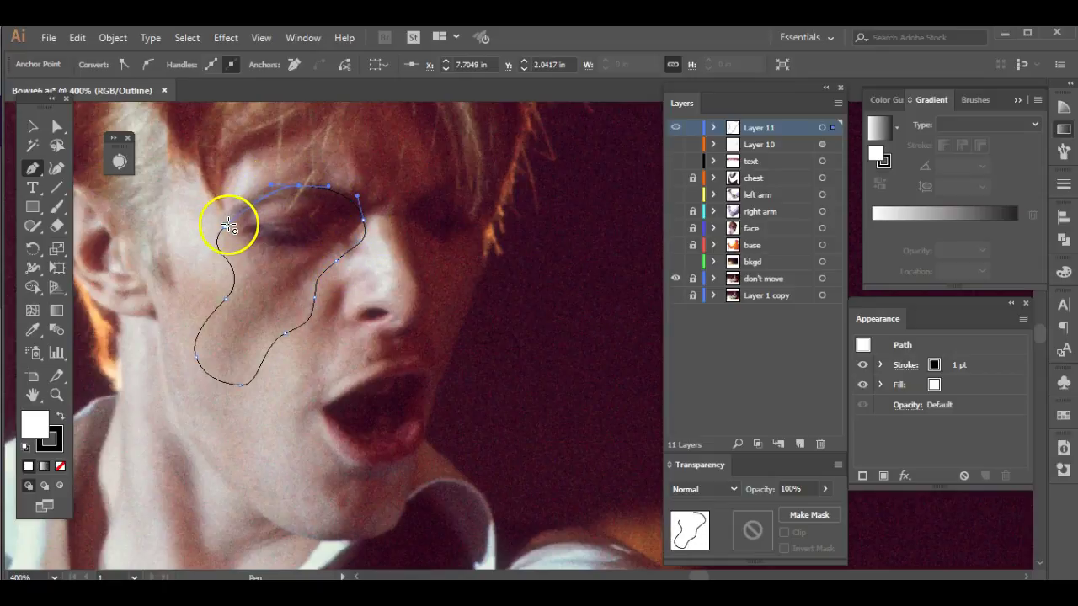
left_click(221, 232)
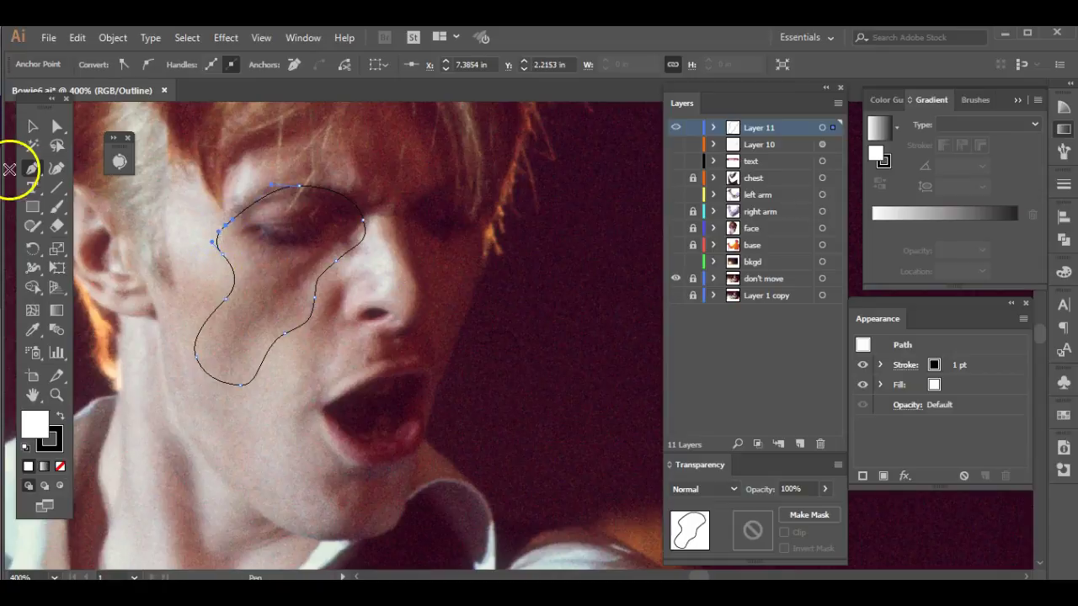
left_click(30, 126)
left_click(505, 278)
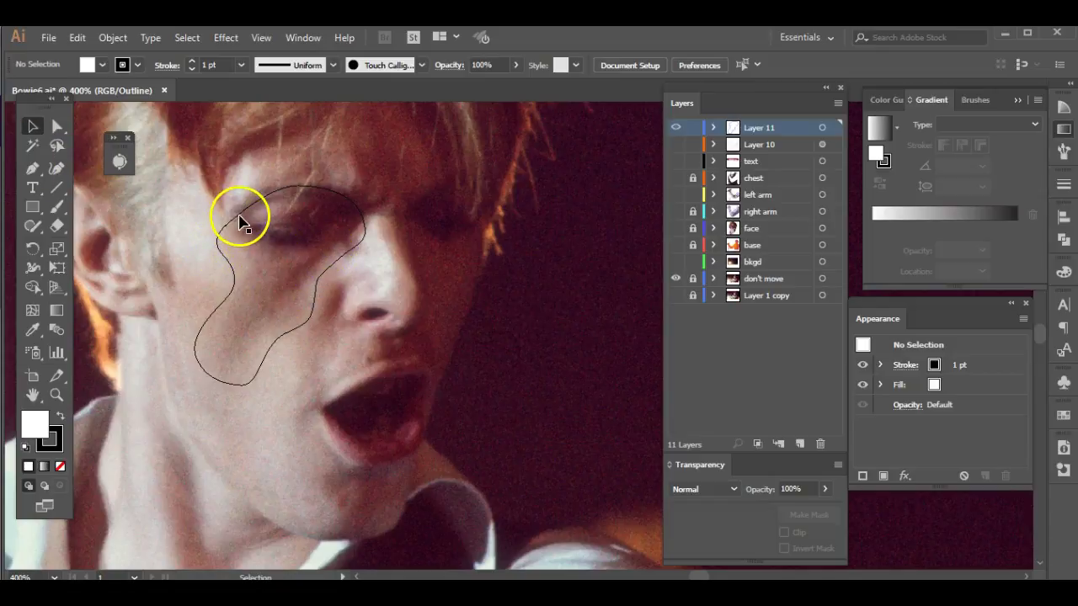
- Draw a smaller closed, hook-shaped path inside the first one, over the eyelid and the shadow beside the nose
left_click(33, 170)
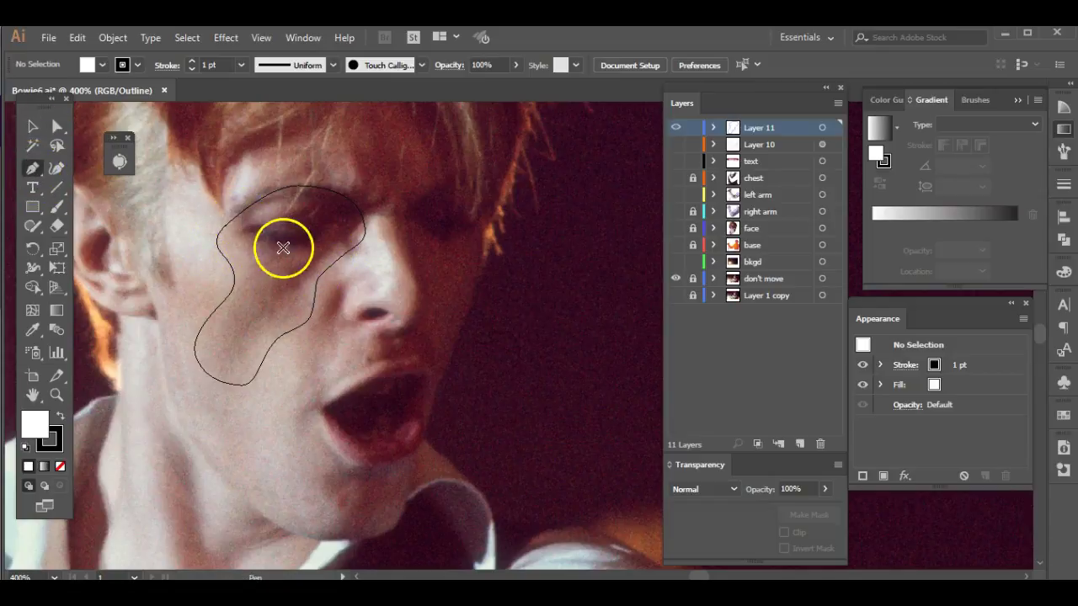
left_click(251, 291)
left_click_drag(250, 228, 322, 210)
left_click_drag(328, 252, 286, 266)
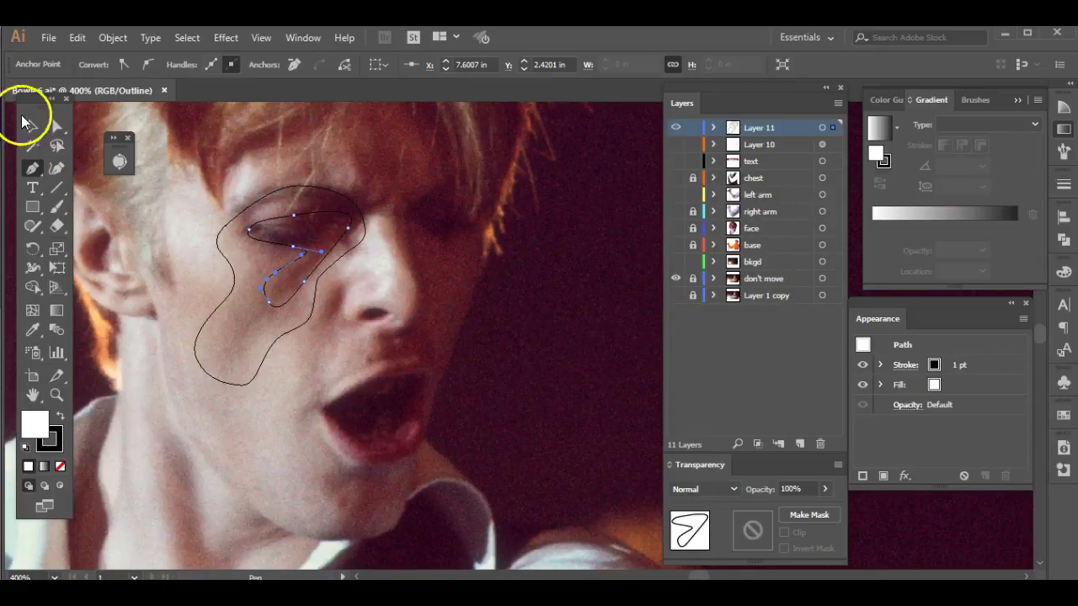
- Return Layer 11 to preview view and fill the inner shape with the dark maroon sampled from the shaded side of the face
left_click(676, 128, "ctrl")
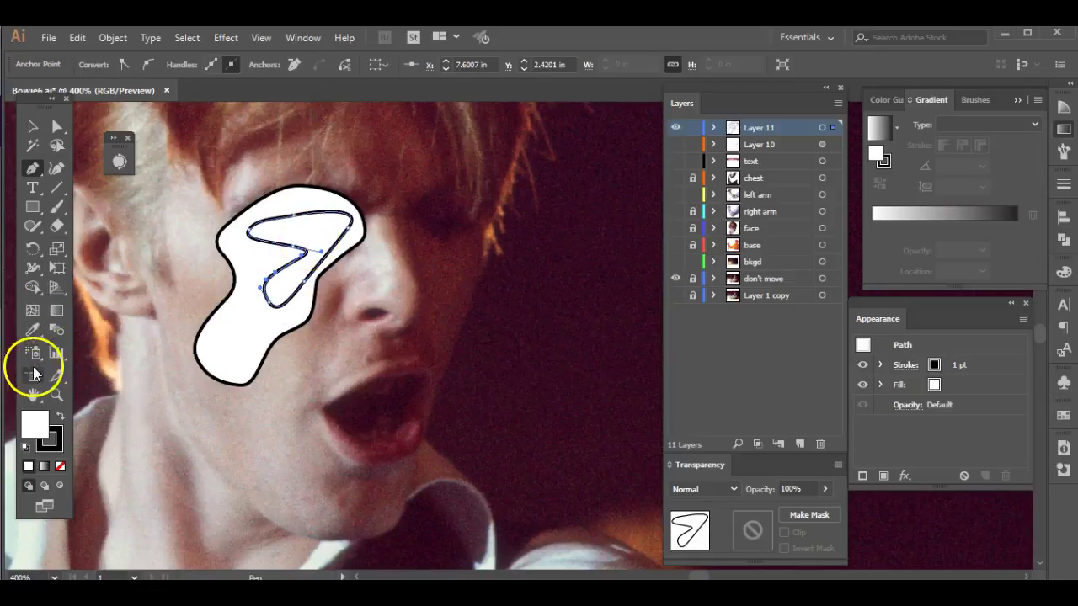
left_click(33, 330)
left_click(430, 255)
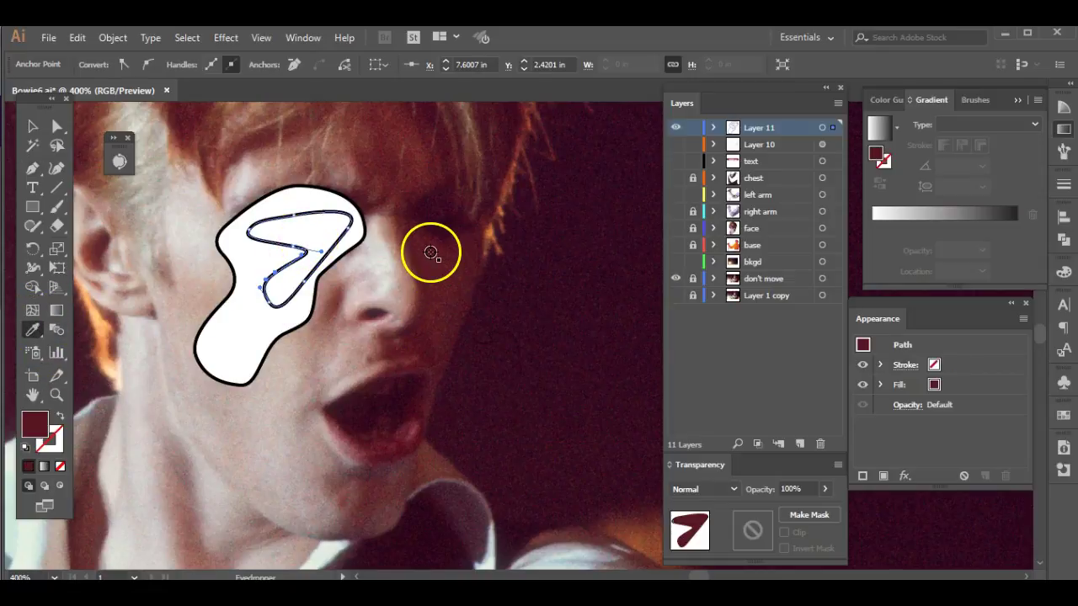
- Fill the outer shape with the pale pink skin tone sampled from the cheek beside it
left_click(26, 126)
key("i")
key("v")
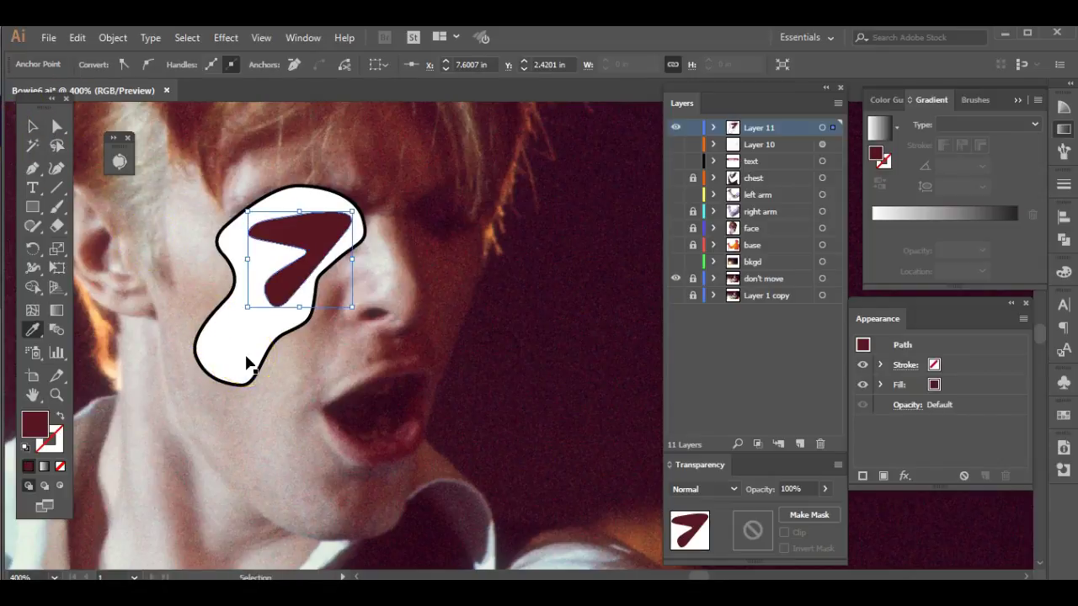
left_click(241, 351)
key("i")
left_click(279, 370)
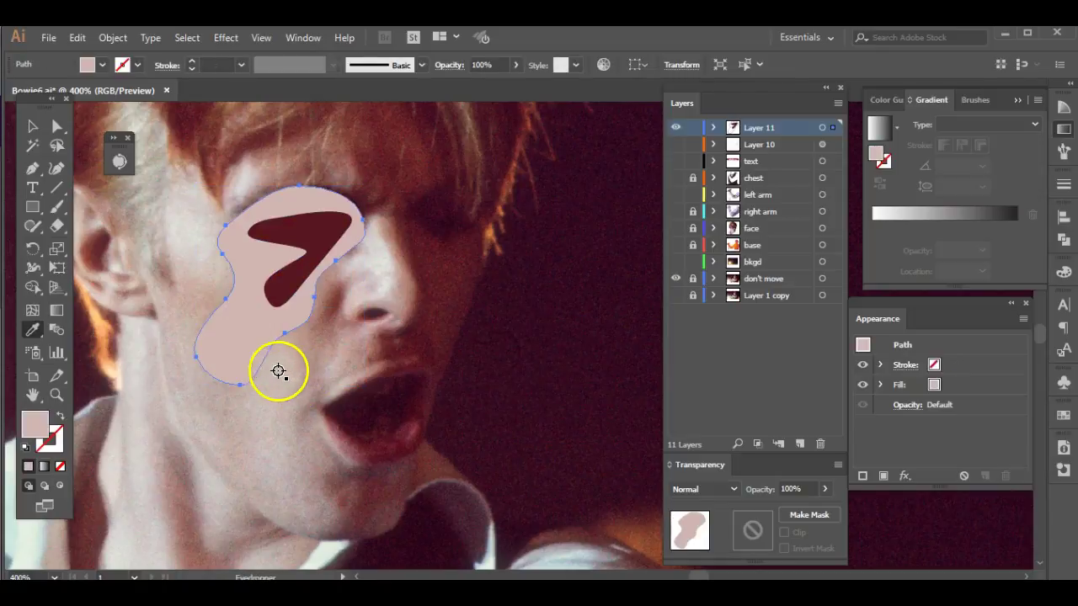
left_click(32, 127)
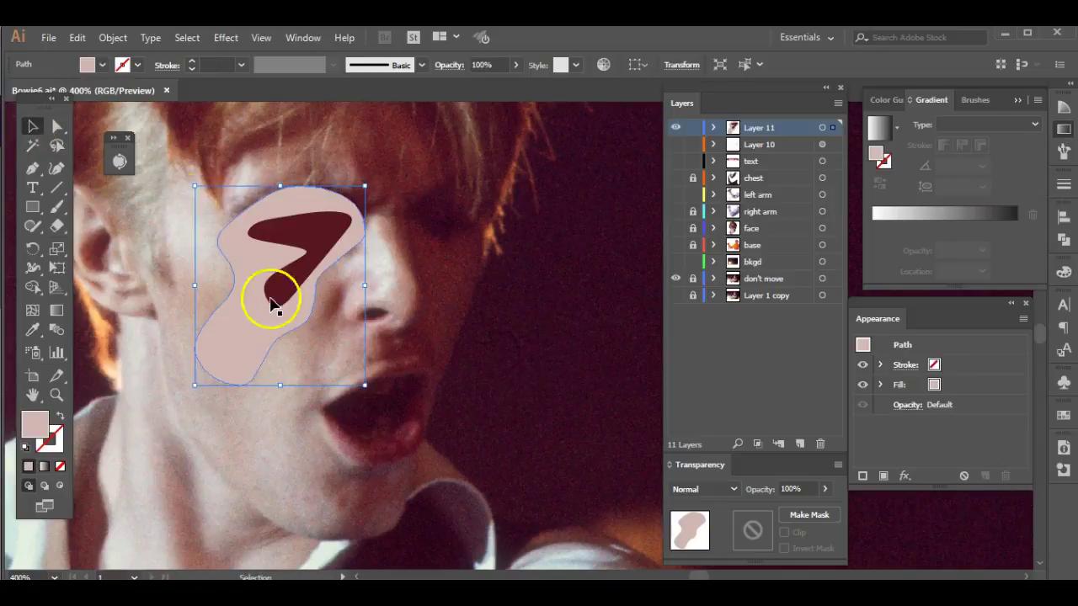
- Blend the pale outer shape with the dark maroon inner shape using the Blend tool
left_click(475, 248)
left_click(61, 333)
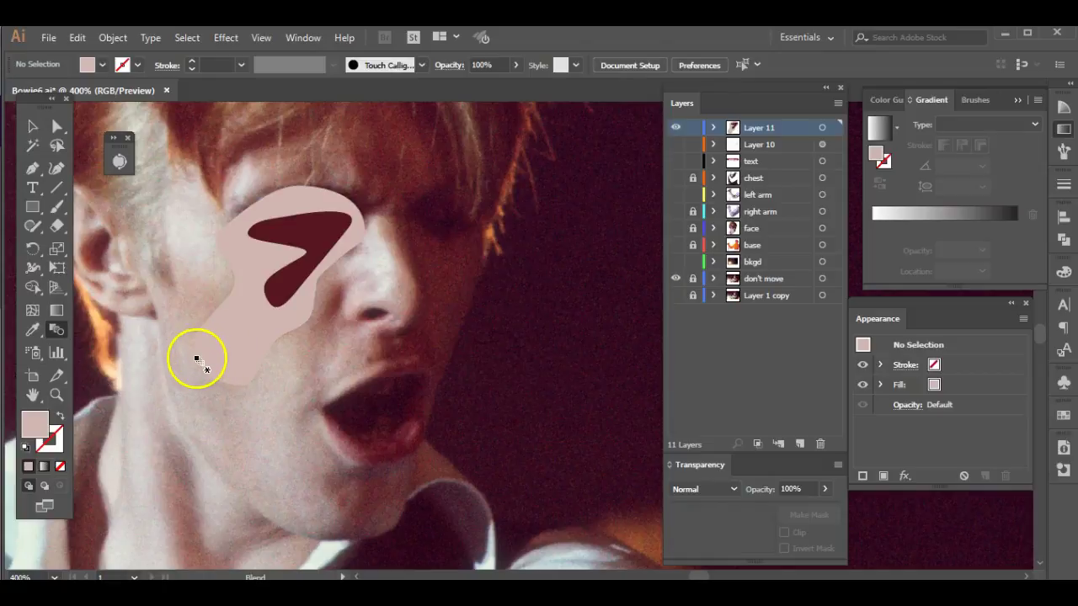
left_click(273, 305)
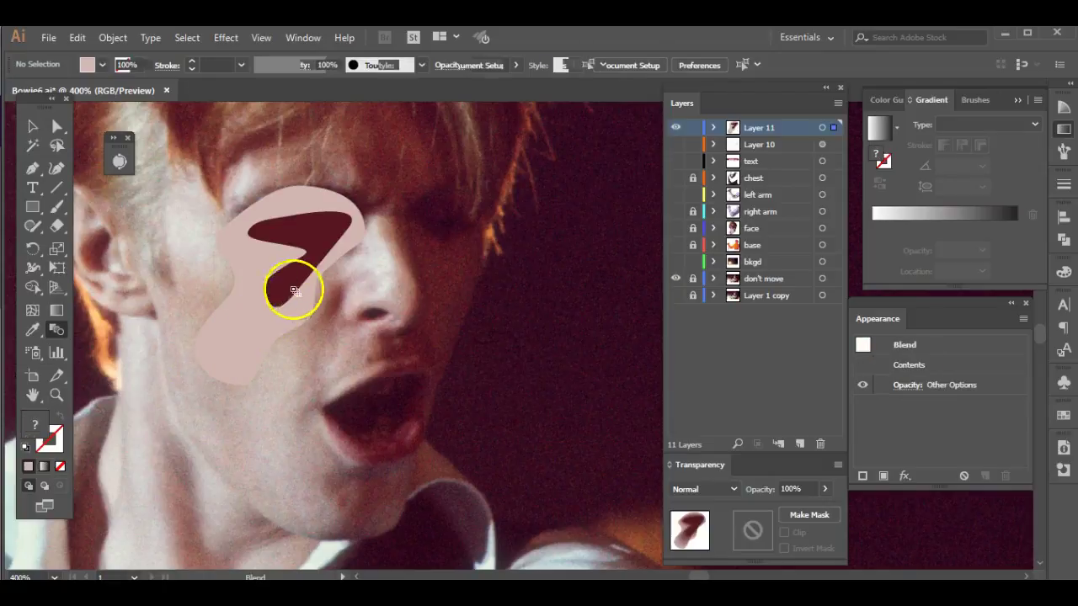
left_click(294, 289)
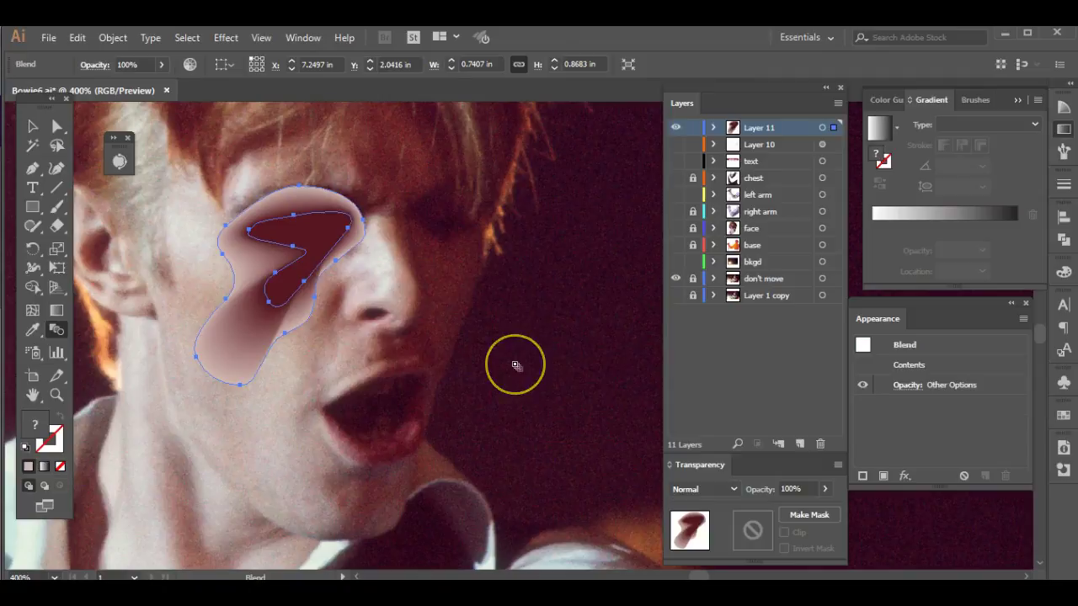
- Set the blend's spacing to Specified Steps with 12 steps, with the preview turned on
key("a")
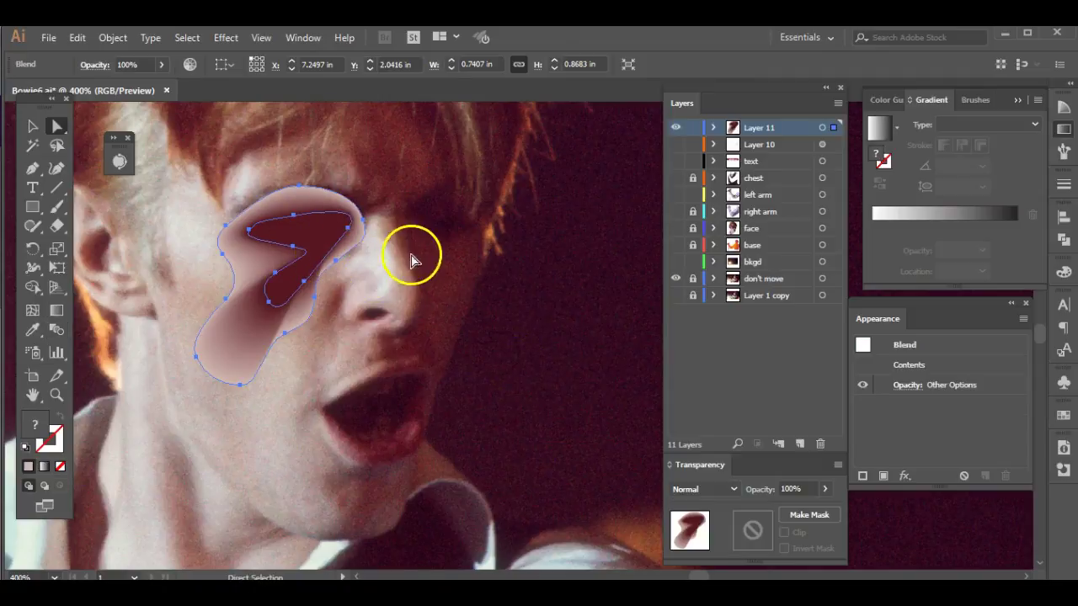
left_click(112, 38)
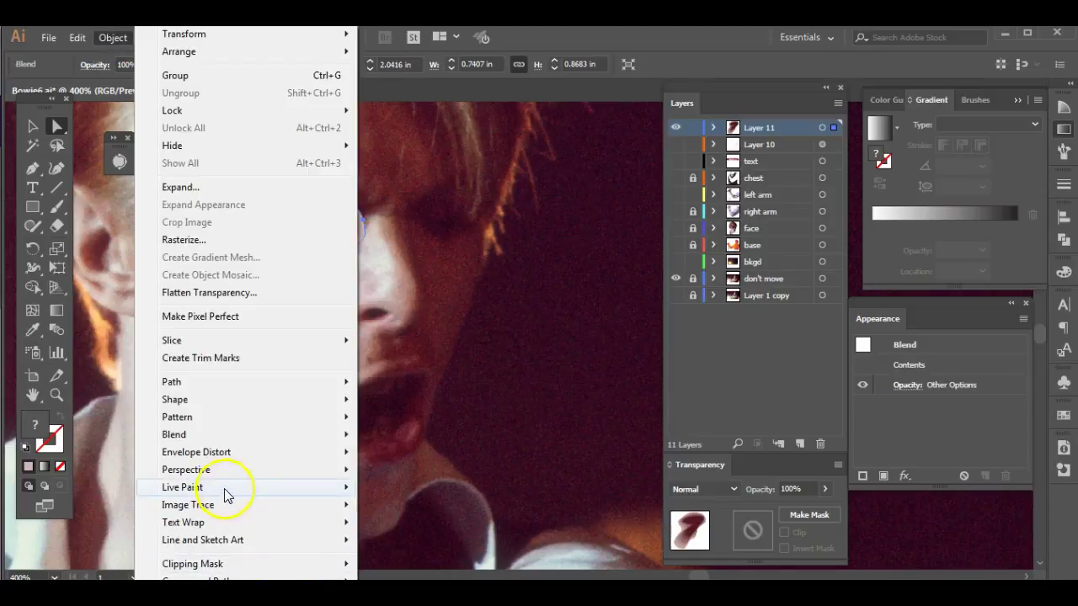
mouse_move(200, 436)
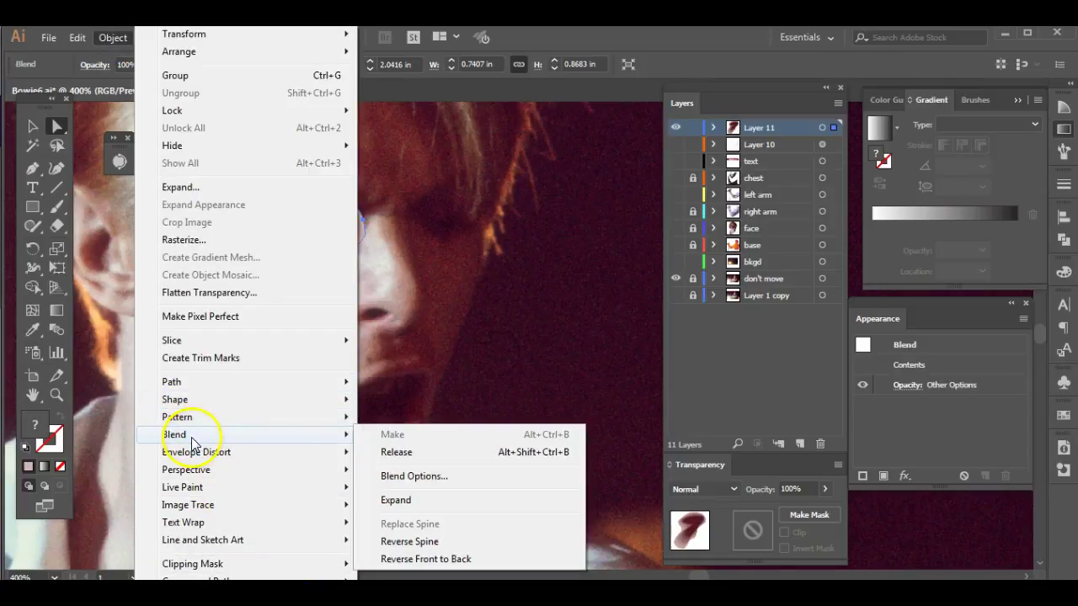
left_click(410, 478)
left_click_drag(159, 39, 655, 237)
left_click(621, 272)
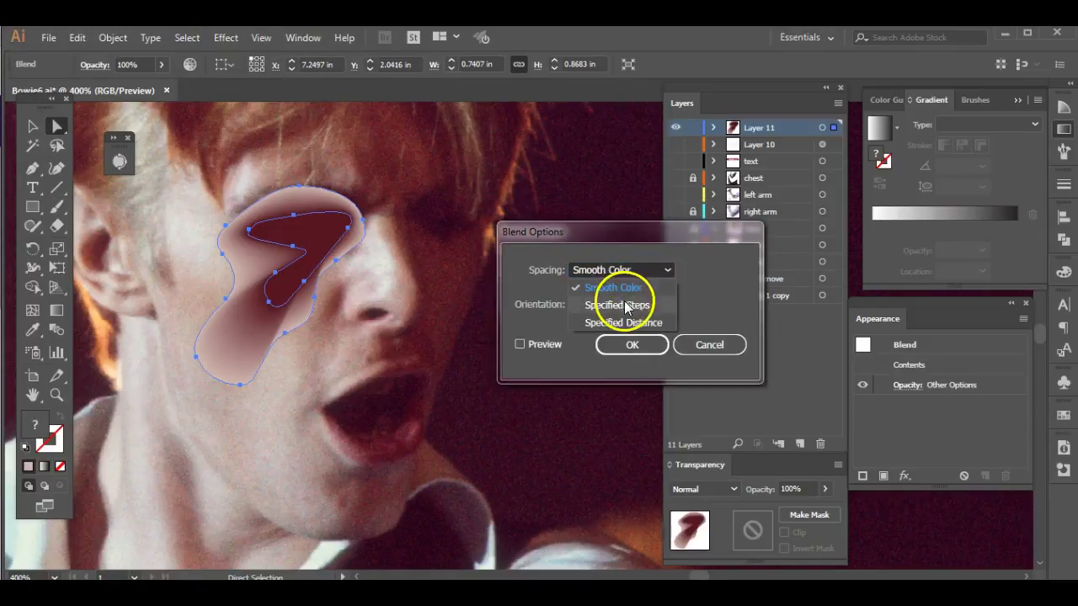
left_click(624, 304)
left_click(519, 344)
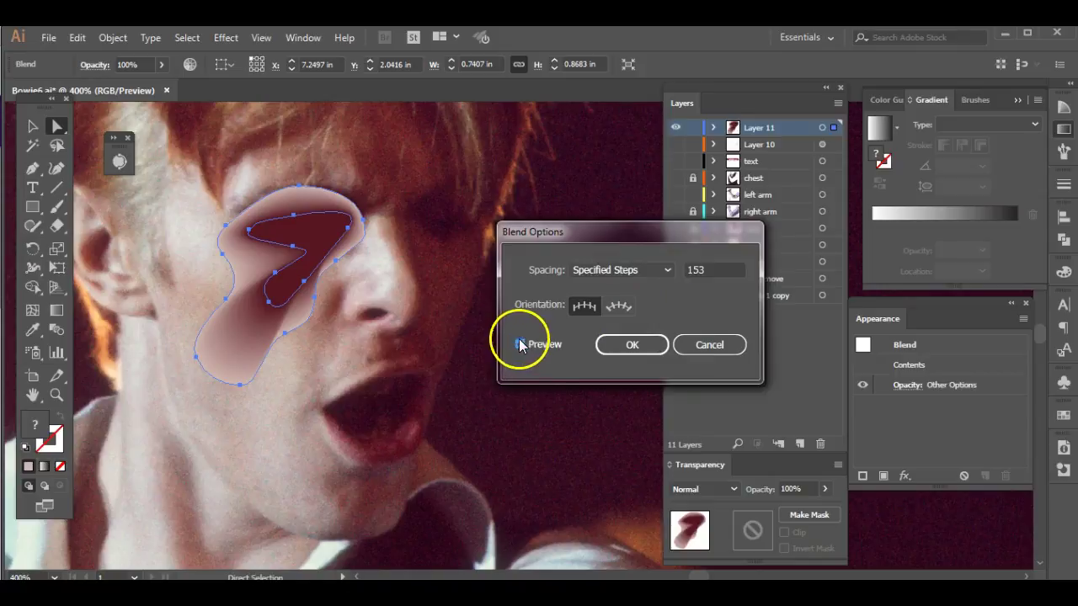
left_click_drag(707, 269, 669, 265)
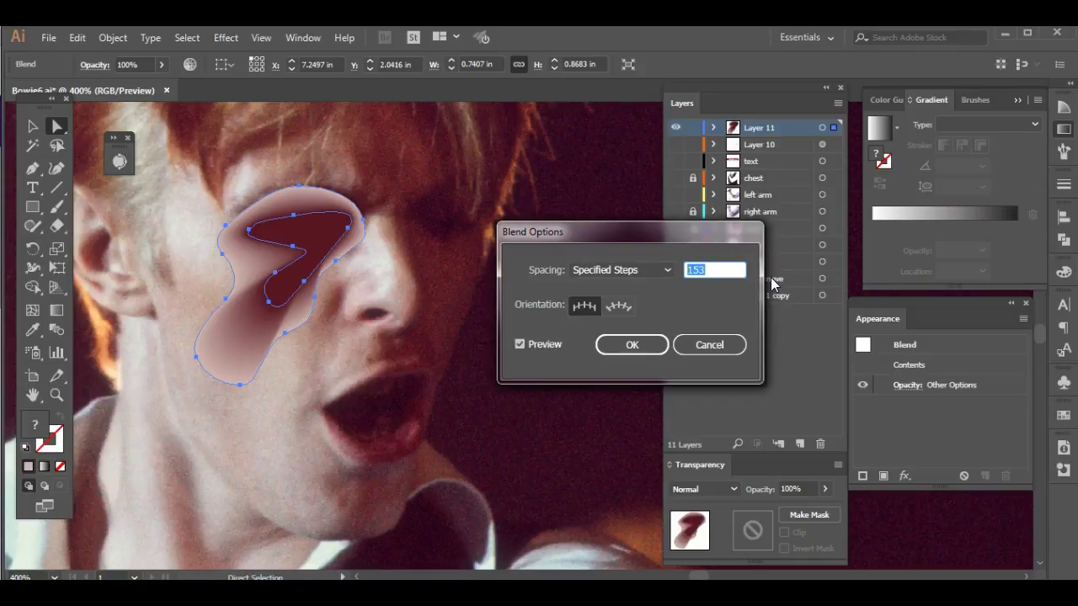
type("12")
left_click(641, 345)
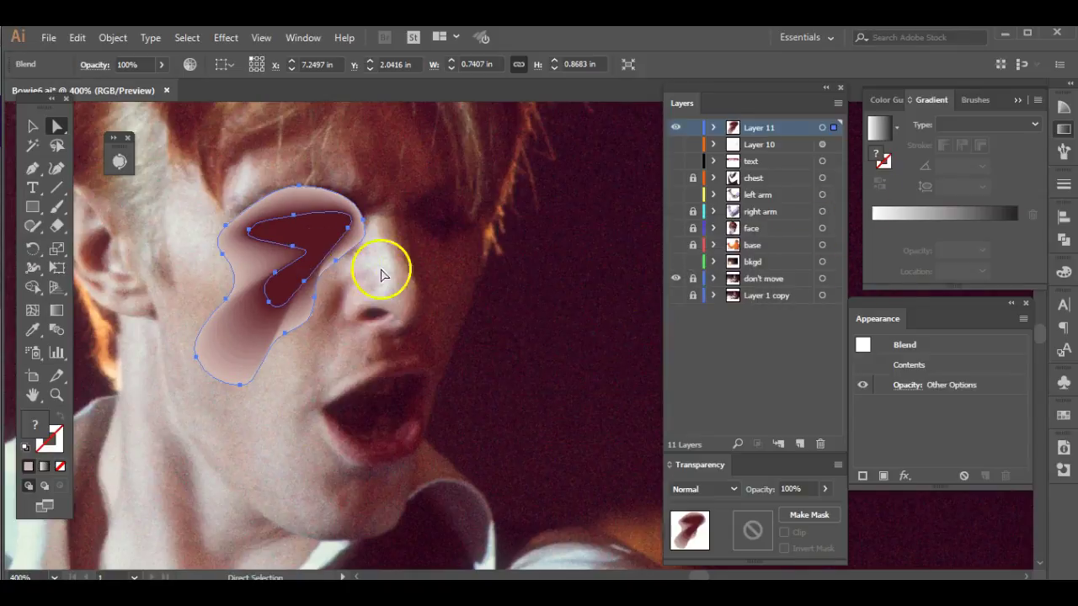
- Reshape the blend's outer path along the nose side by moving its anchor points and handles to smooth the curve
left_click(349, 249)
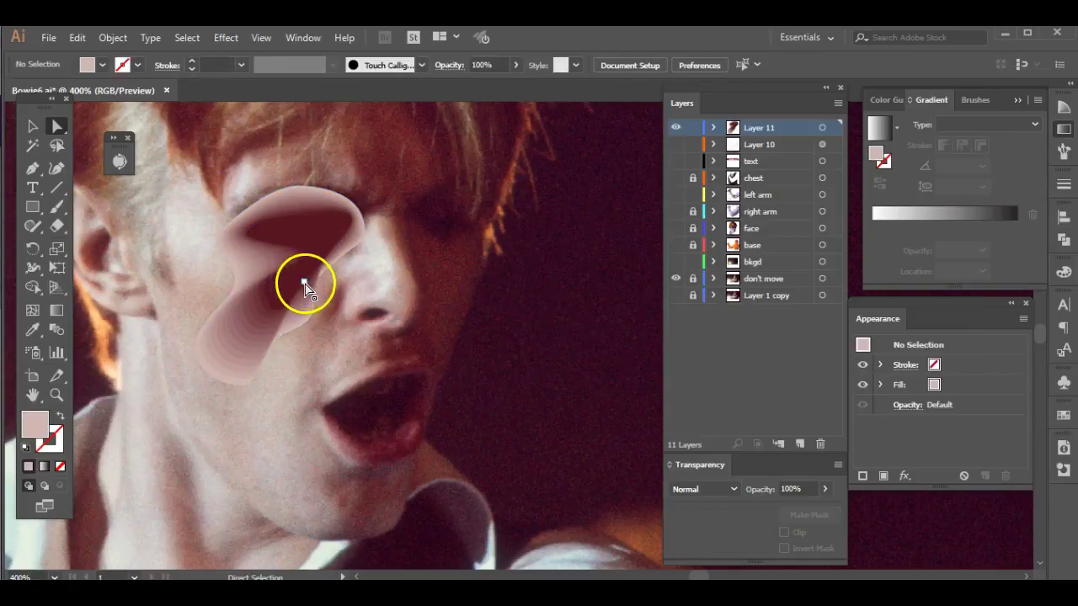
left_click_drag(313, 300, 309, 356)
left_click(284, 337)
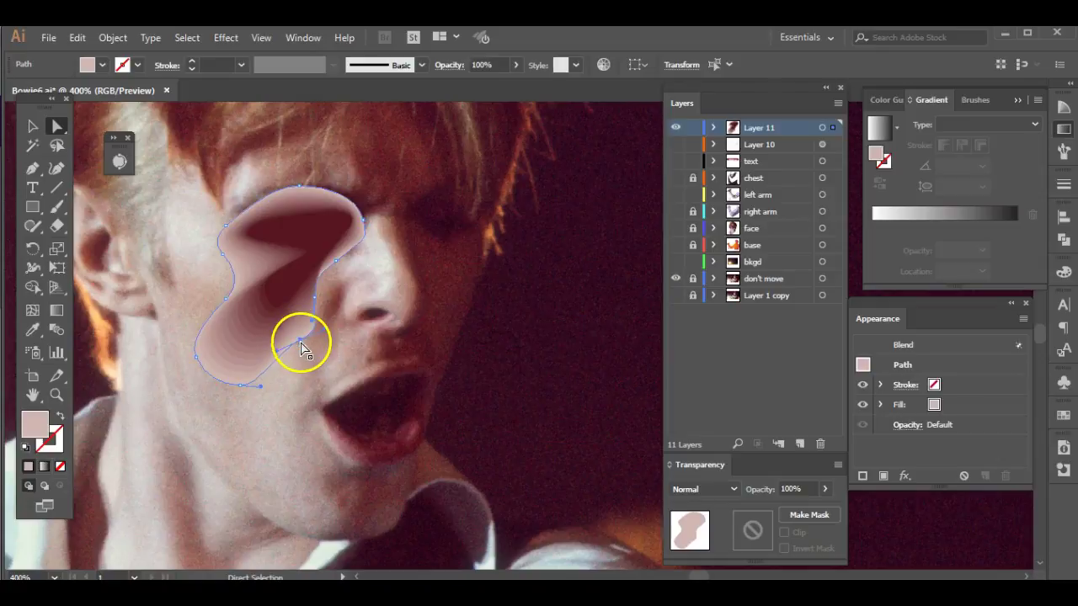
left_click(295, 343)
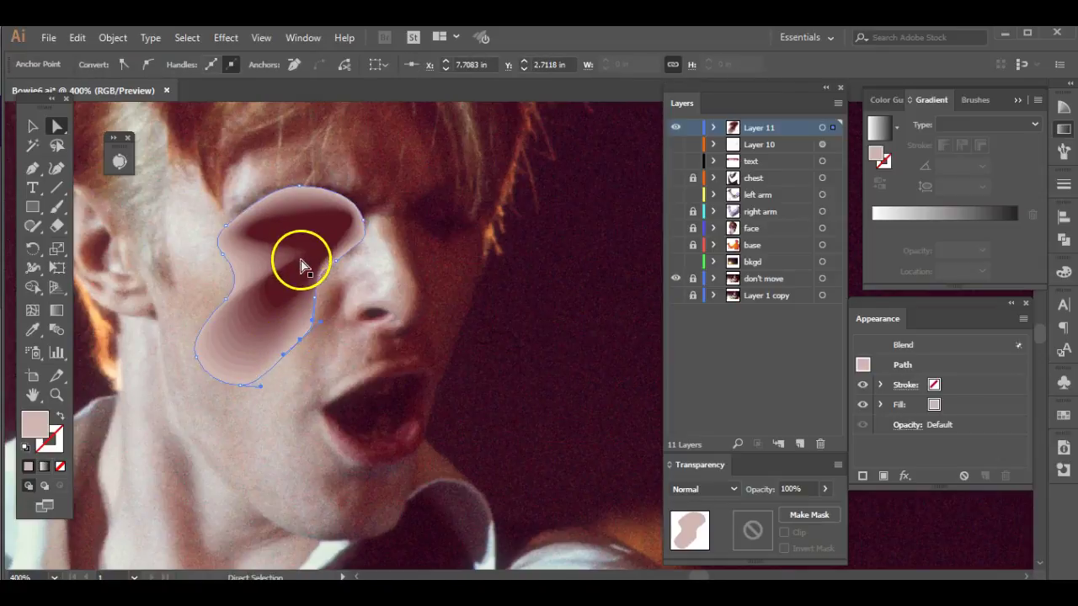
left_click_drag(327, 282, 337, 260)
left_click_drag(314, 305, 366, 242)
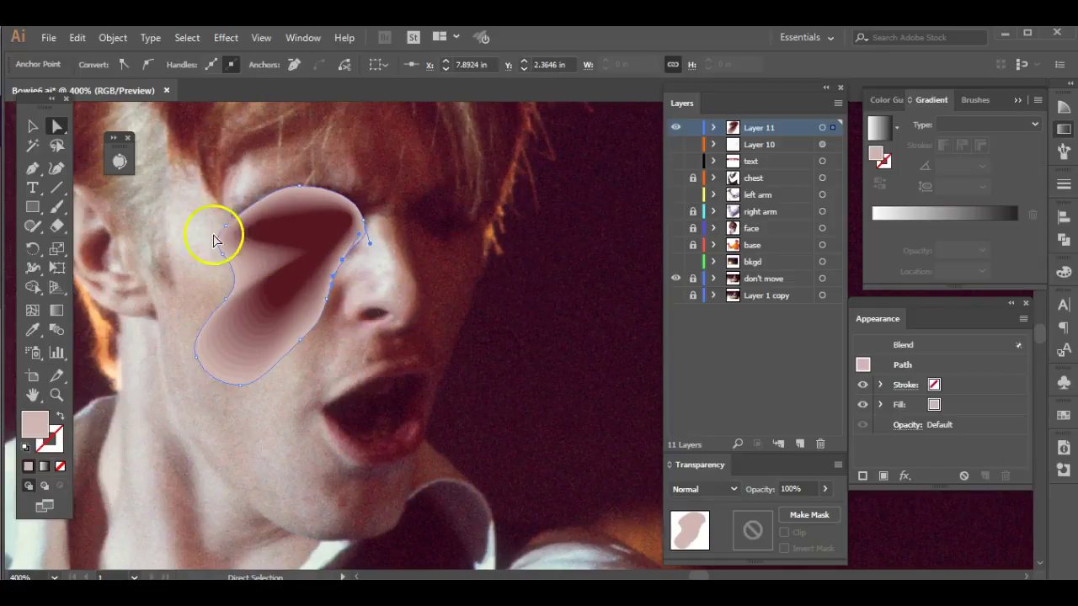
- Widen the outer path on its ear side by moving its anchor points outward and adjusting the handle near the temple
left_click_drag(224, 296, 200, 292)
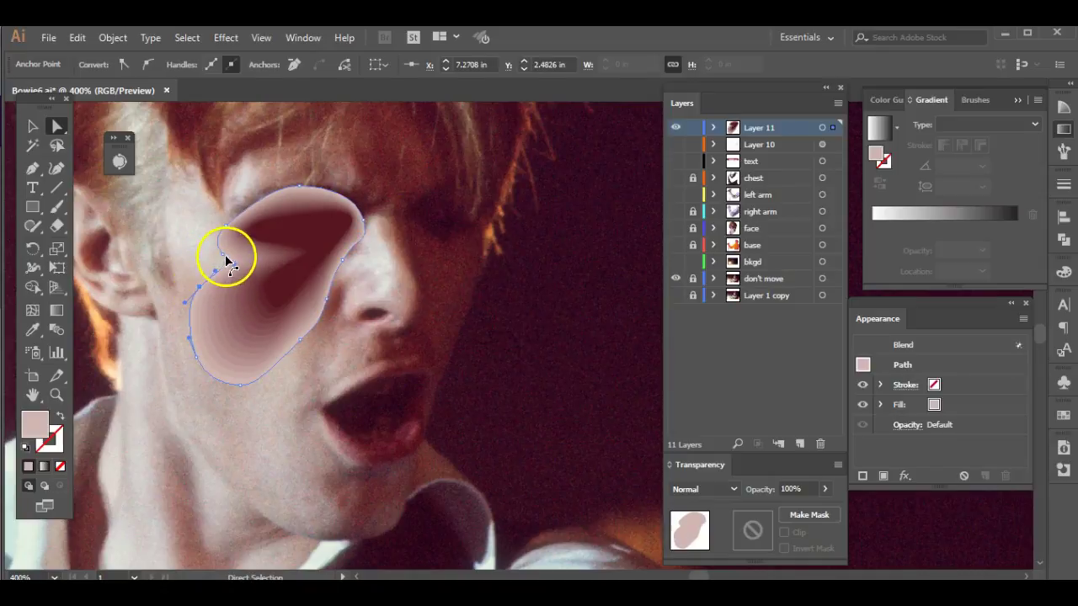
left_click_drag(224, 255, 239, 208)
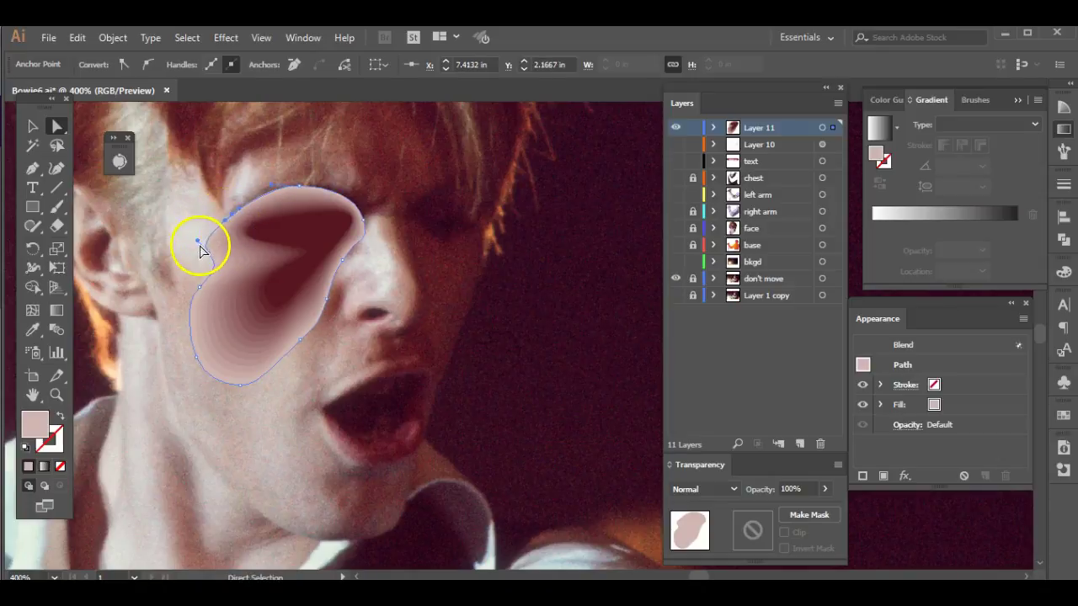
left_click_drag(200, 245, 210, 240)
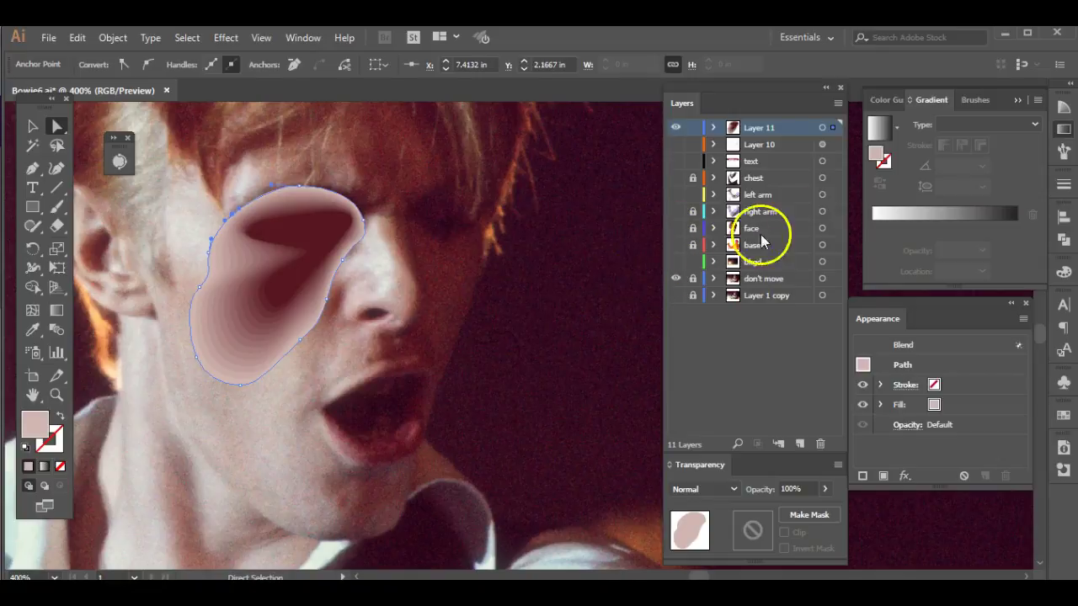
- Toggle Layer 11's visibility off and on to compare the blend with the photo underneath
left_click(673, 129)
left_click(673, 129)
left_click(673, 129)
left_click(674, 129)
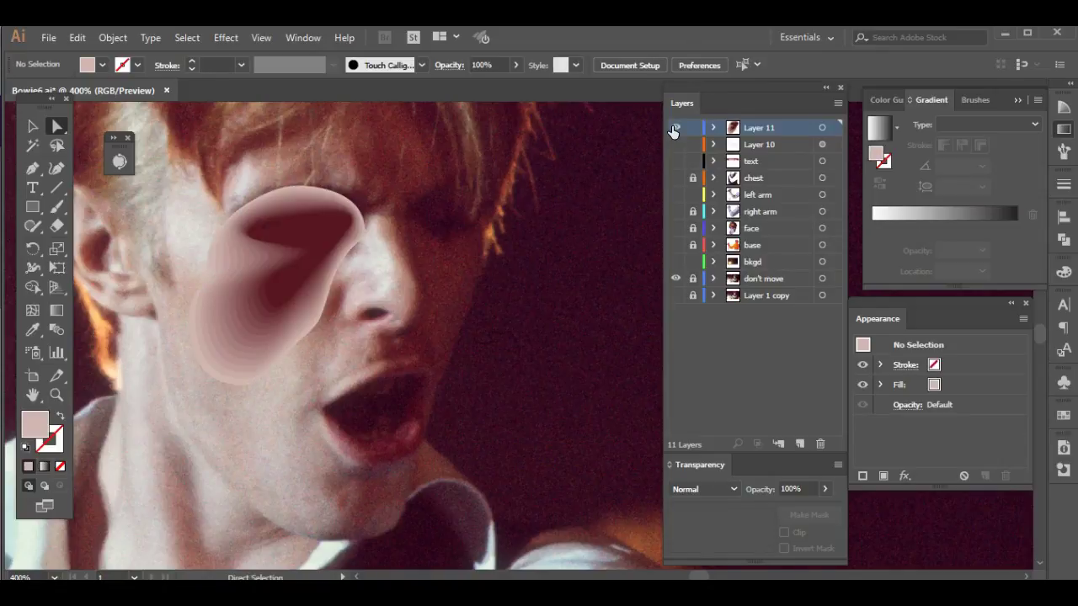
- Change the inner blend shape's fill to a lighter maroon and deselect it
left_click(326, 229)
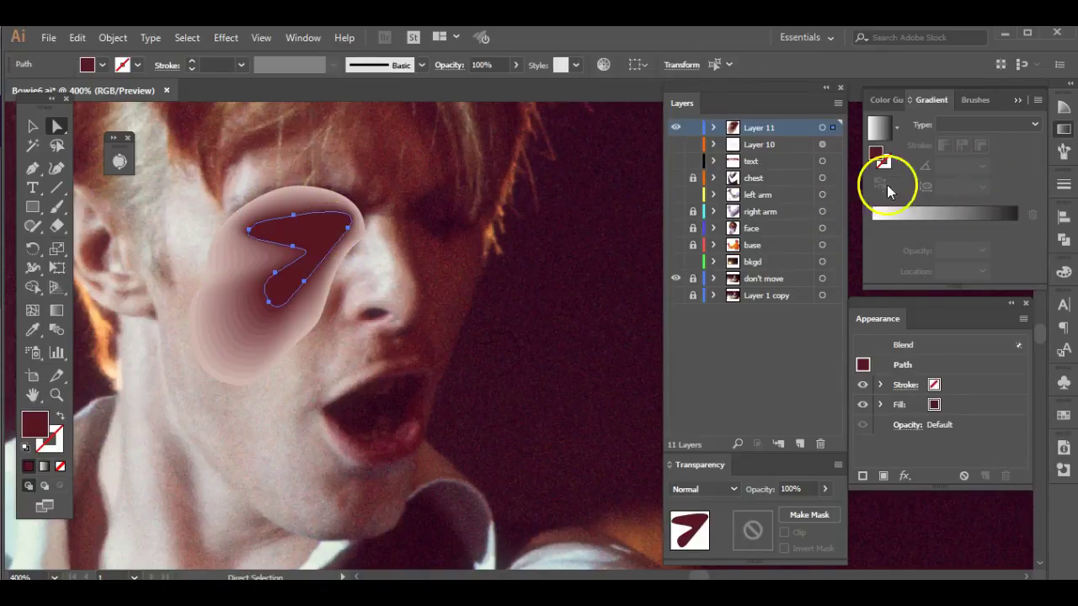
double_click(42, 430)
left_click_drag(331, 37, 804, 141)
left_click_drag(610, 317, 607, 300)
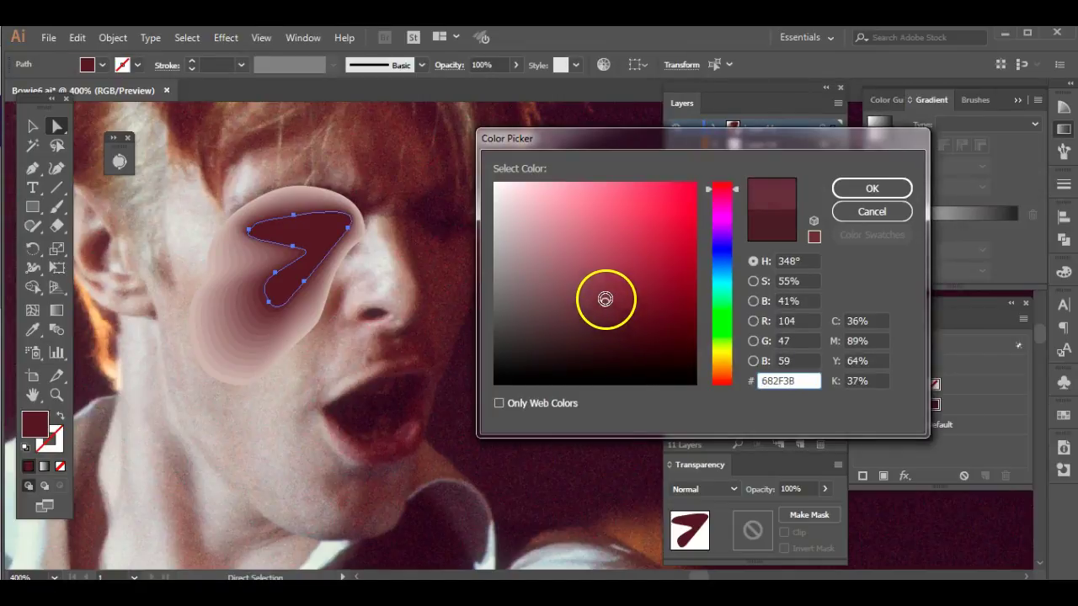
left_click(863, 190)
left_click(34, 126)
left_click(562, 333)
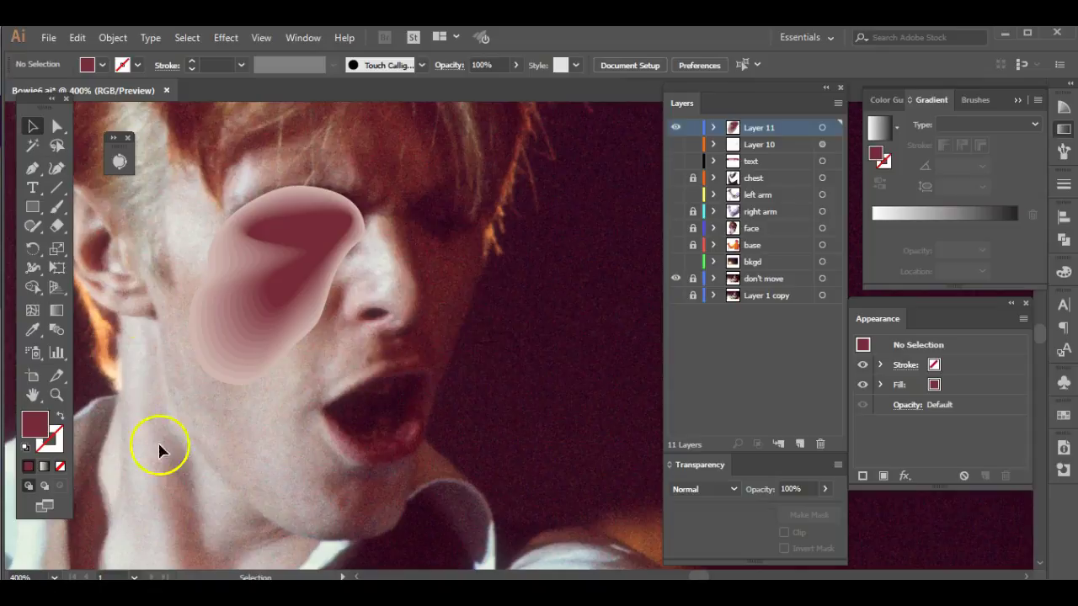
- Show the face layer and set Layer 11's blending mode to Multiply
left_click(676, 229)
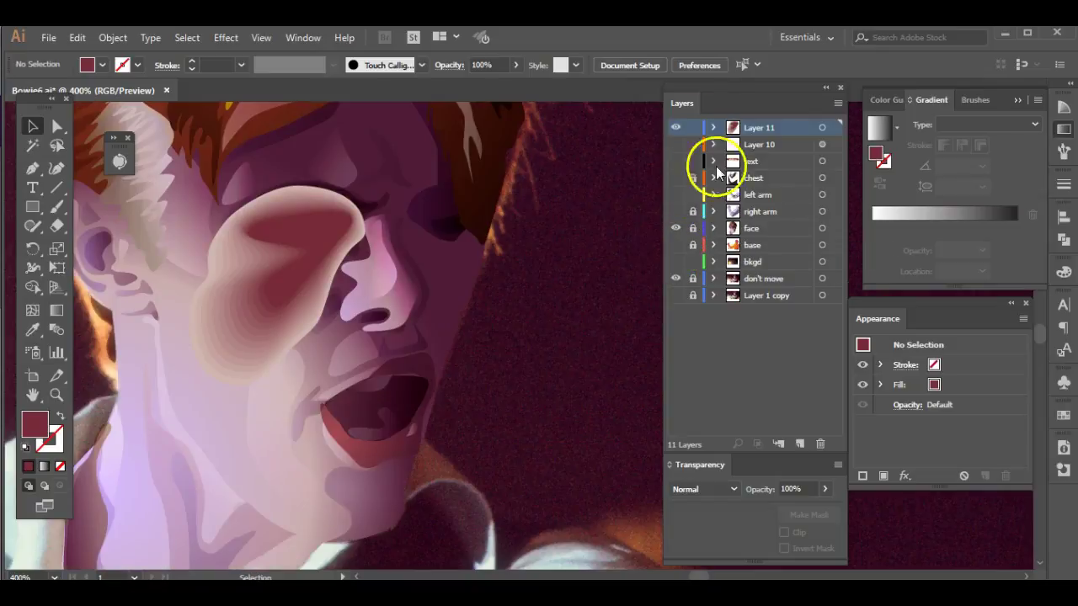
left_click(822, 128)
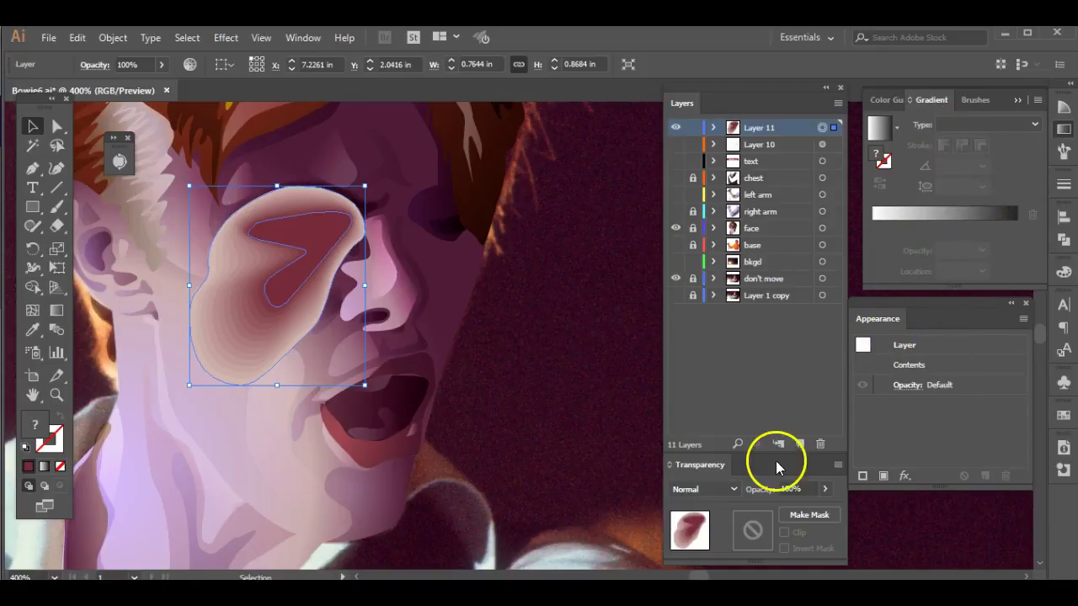
left_click(704, 489)
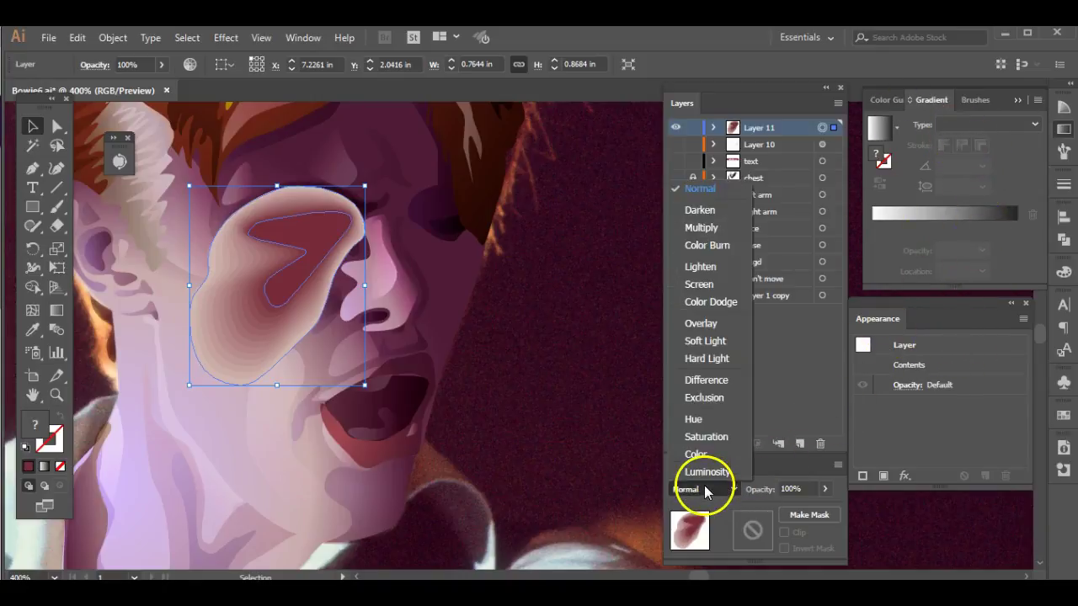
left_click(716, 226)
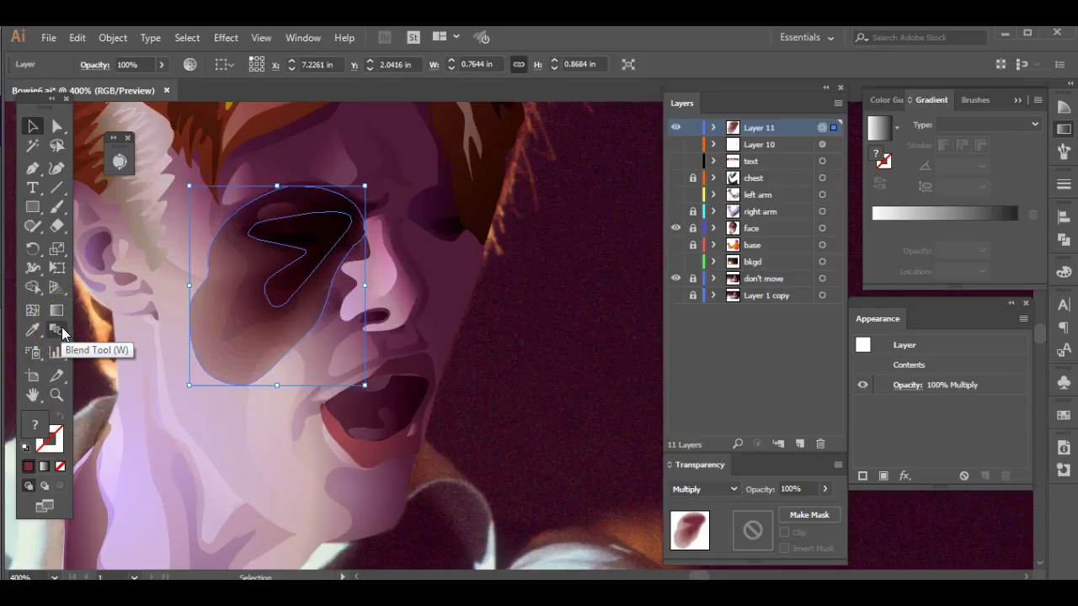
left_click(527, 240)
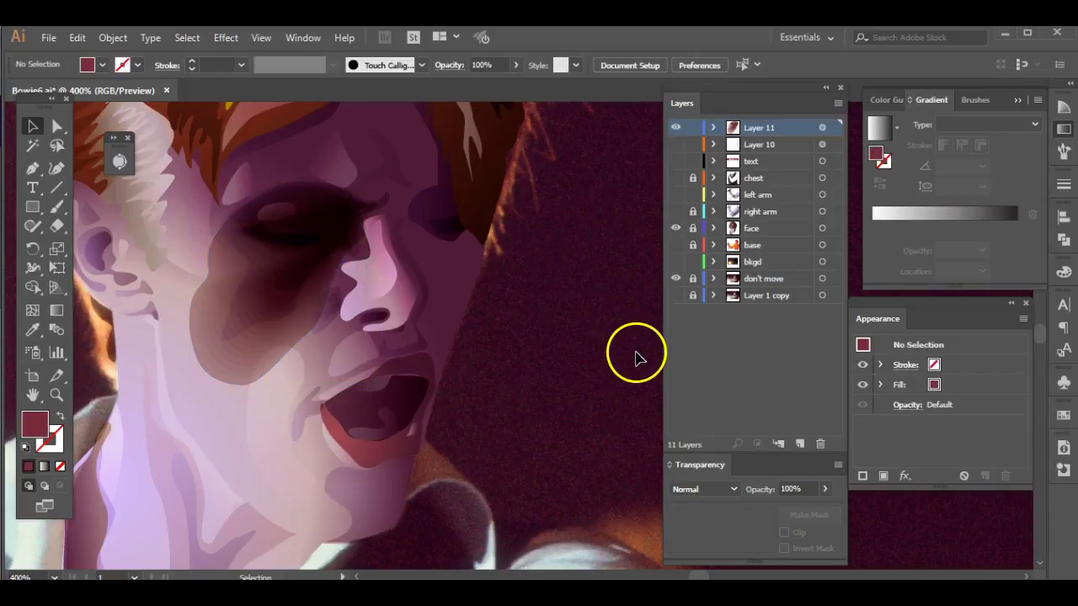